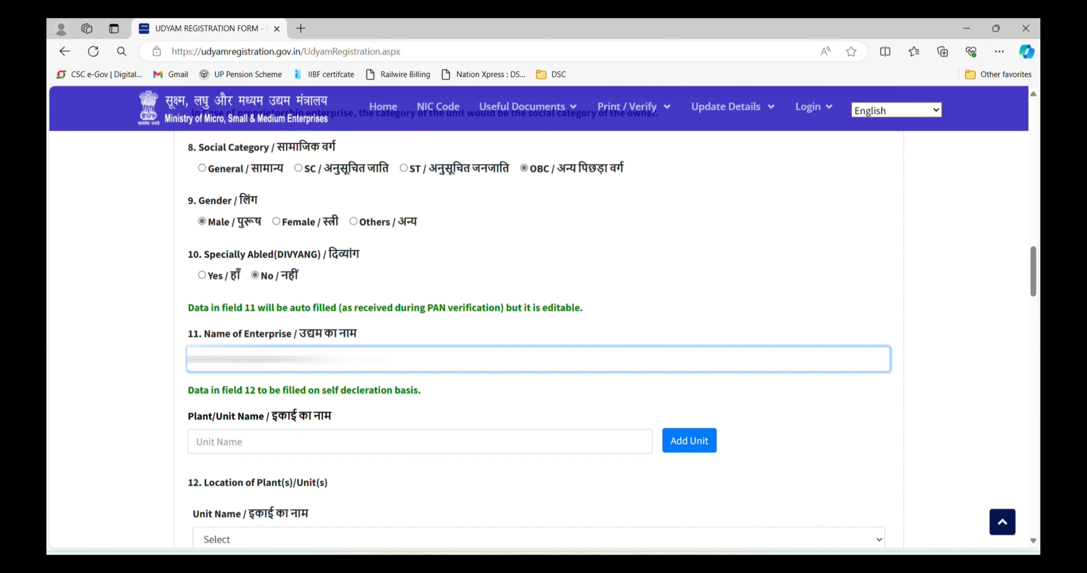
Step: Add the enterprise name as unit 1 in the Plant/Unit Name list
key("ctrl+a")
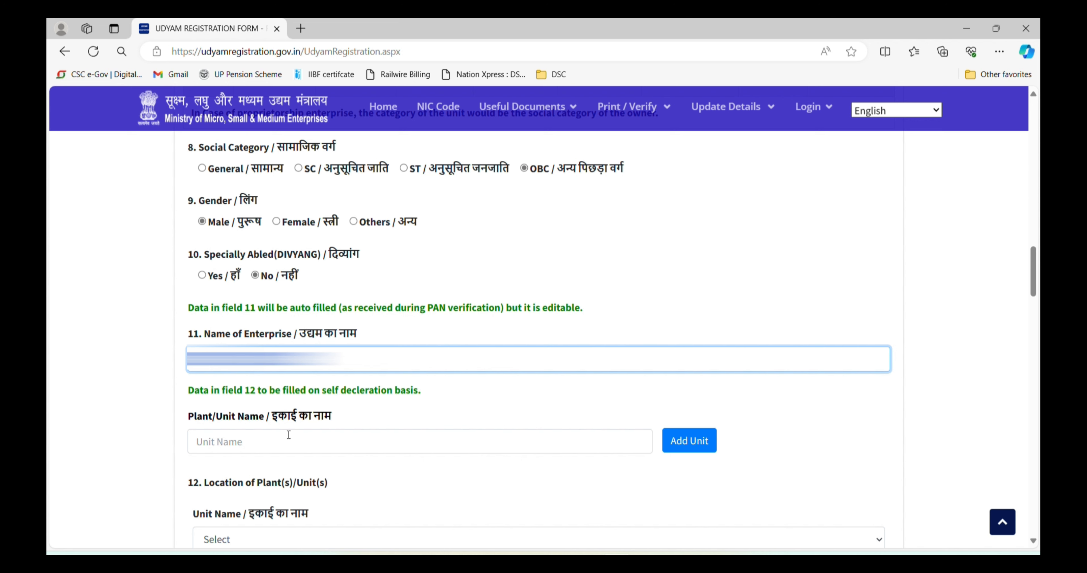
left_click(297, 446)
key("ctrl+v")
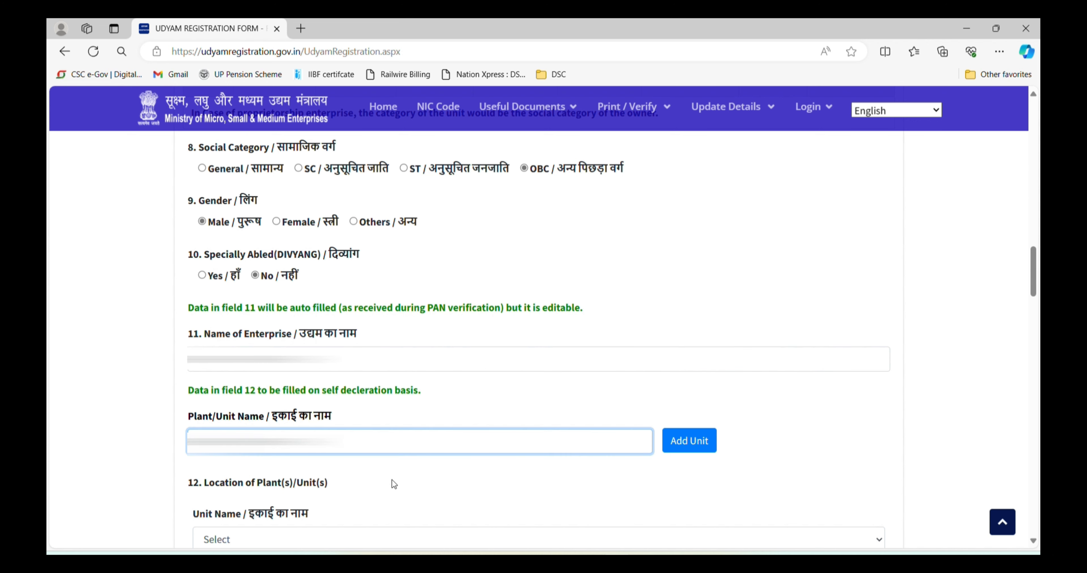
left_click(393, 484)
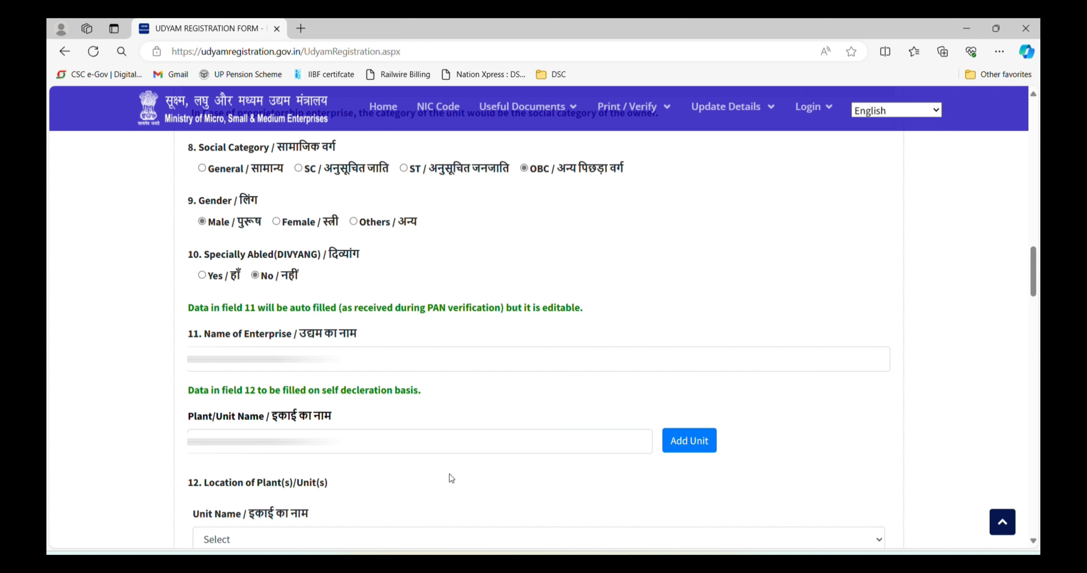
left_click(679, 444)
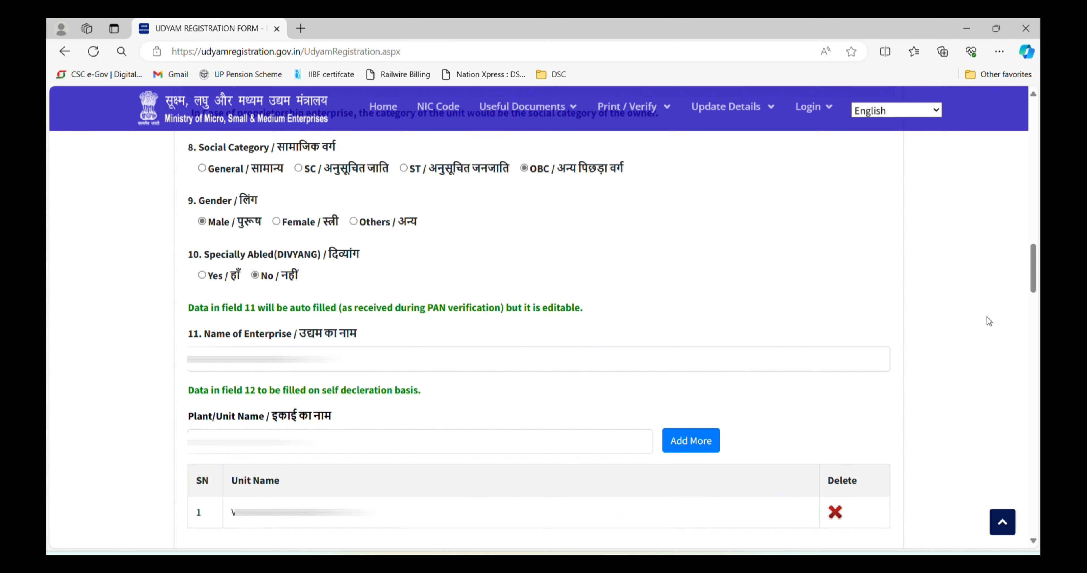
Step: Record unit 1's plant address (flat, premises, town, city, pin) in the plant table
scroll(343, 333, "down", 7)
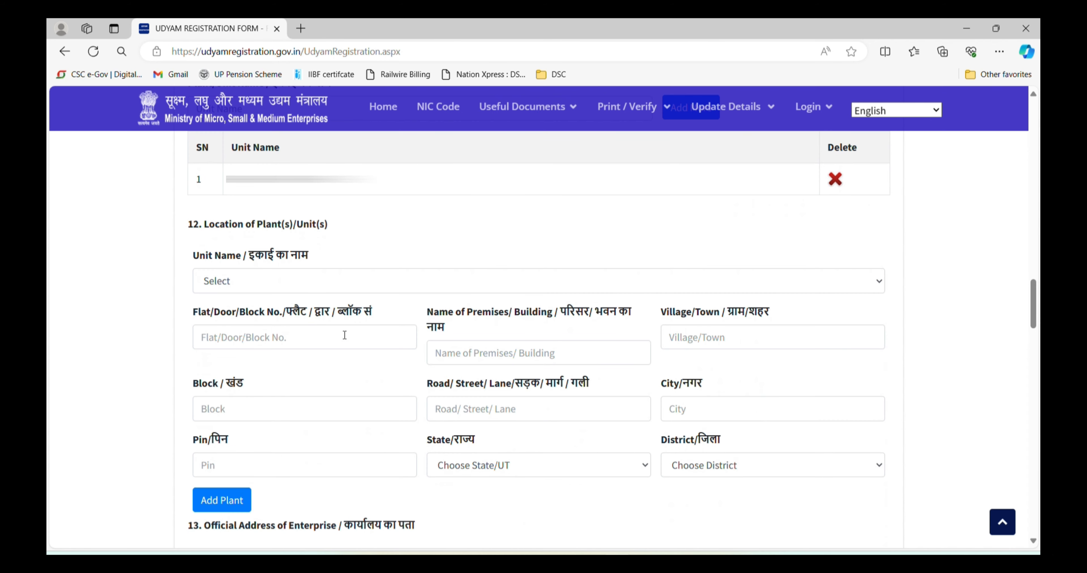
left_click(291, 283)
left_click(262, 316)
left_click(242, 336)
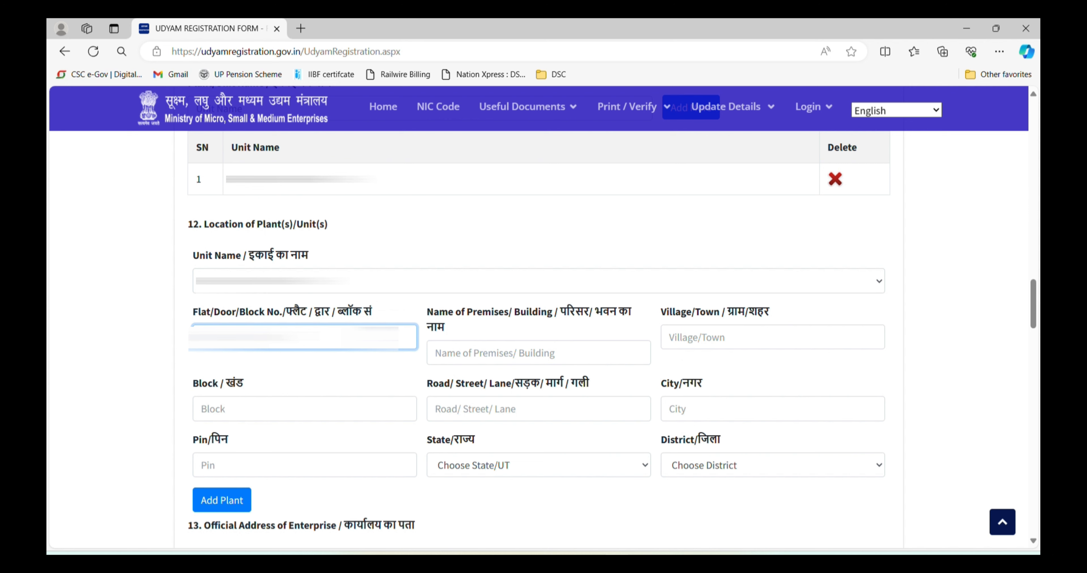
type("...")
left_click(476, 353)
type("CHAU")
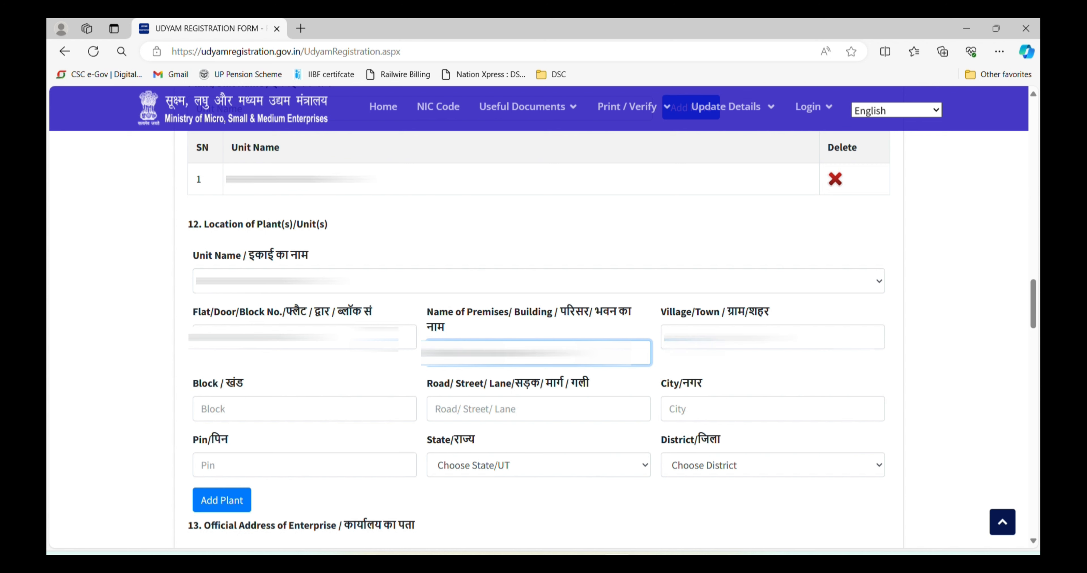
key("Tab")
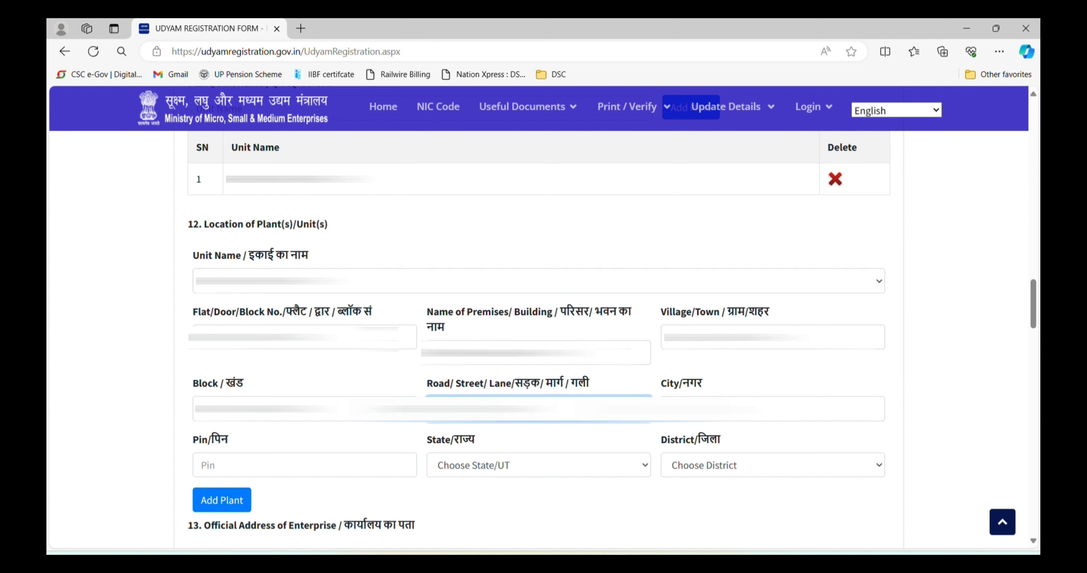
left_click(692, 410)
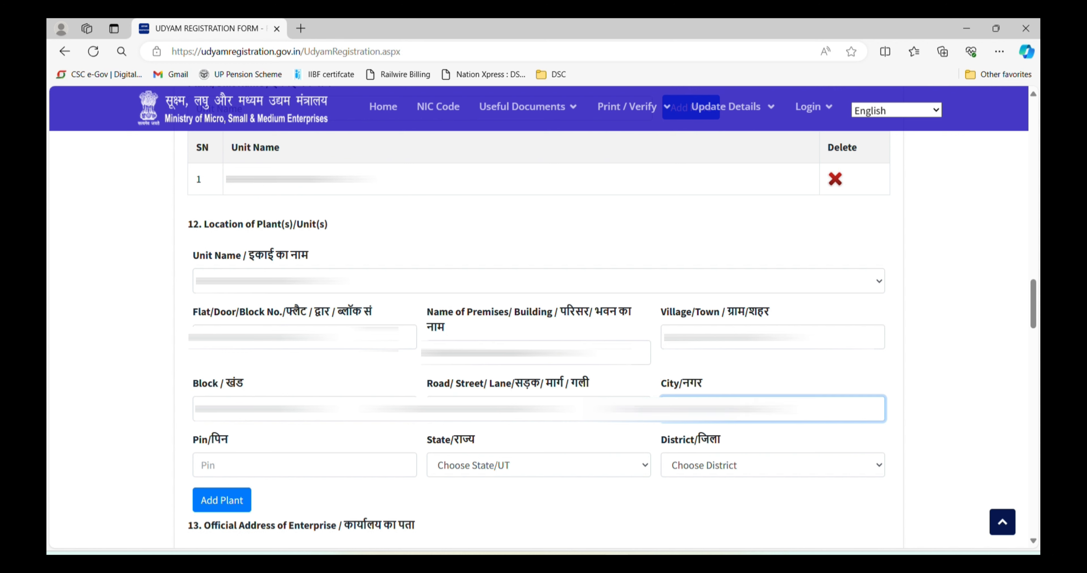
left_click(295, 465)
type("2")
left_click(222, 500)
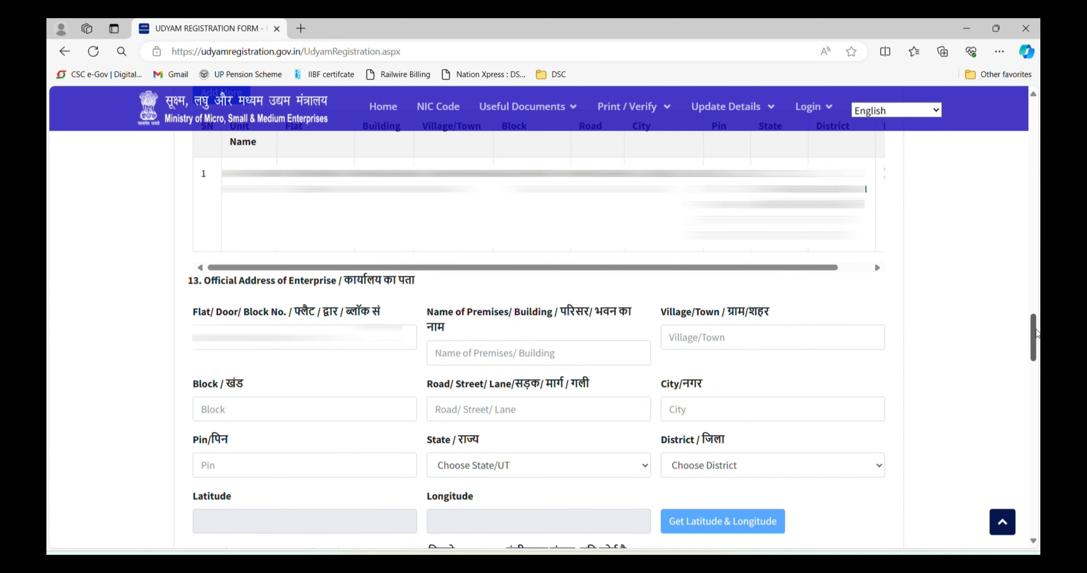
Step: Fill the official address flat, block and premises fields, copying values from the plant table
left_click(337, 338)
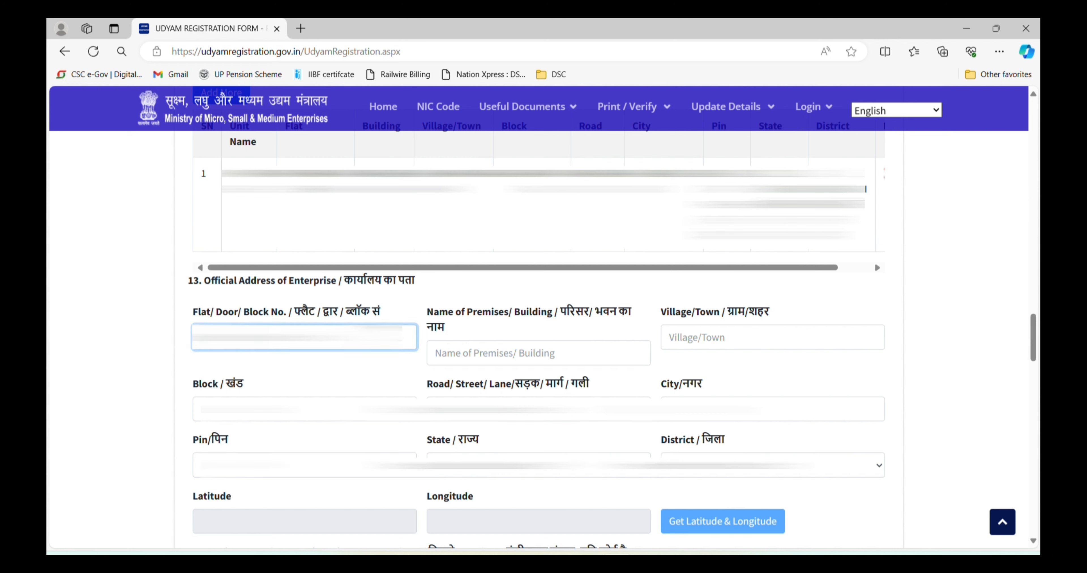
left_click(364, 409)
key("ctrl+v")
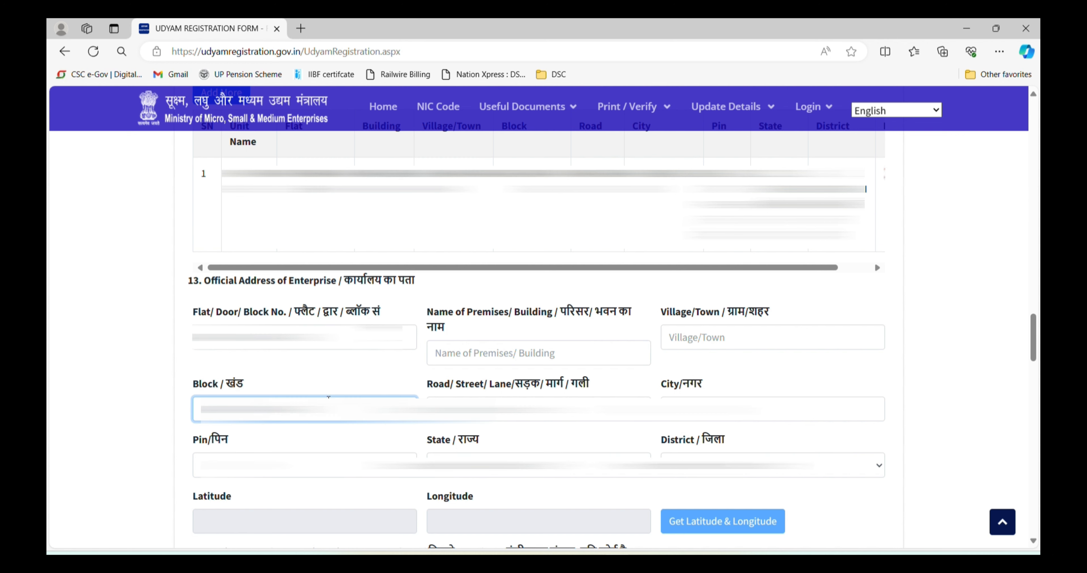
left_click_drag(363, 174, 406, 190)
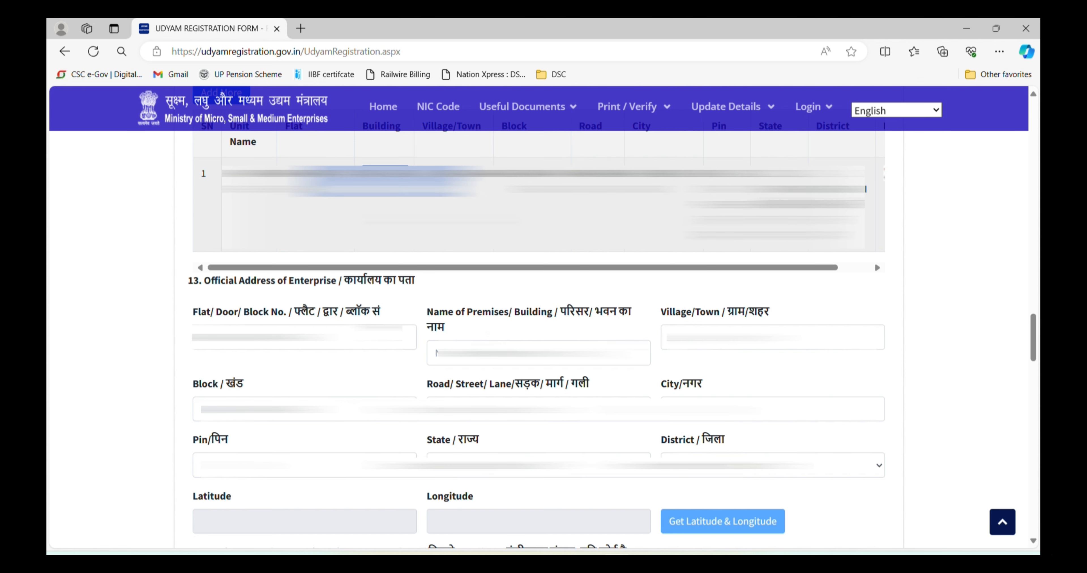
left_click(436, 354)
key("ctrl+v")
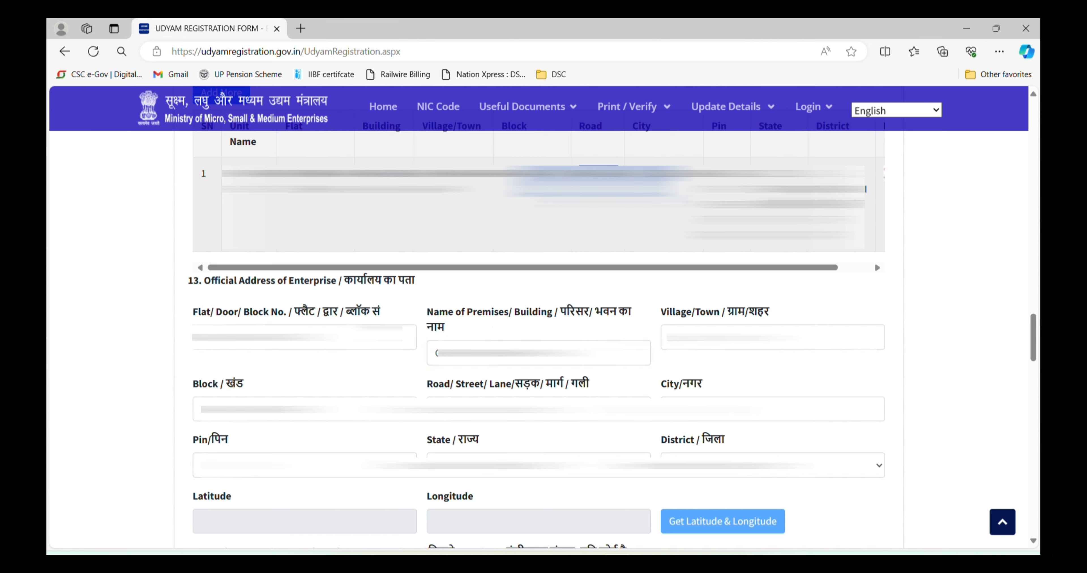
Step: Geo-tag the official address to fill in its latitude and longitude
left_click(703, 522)
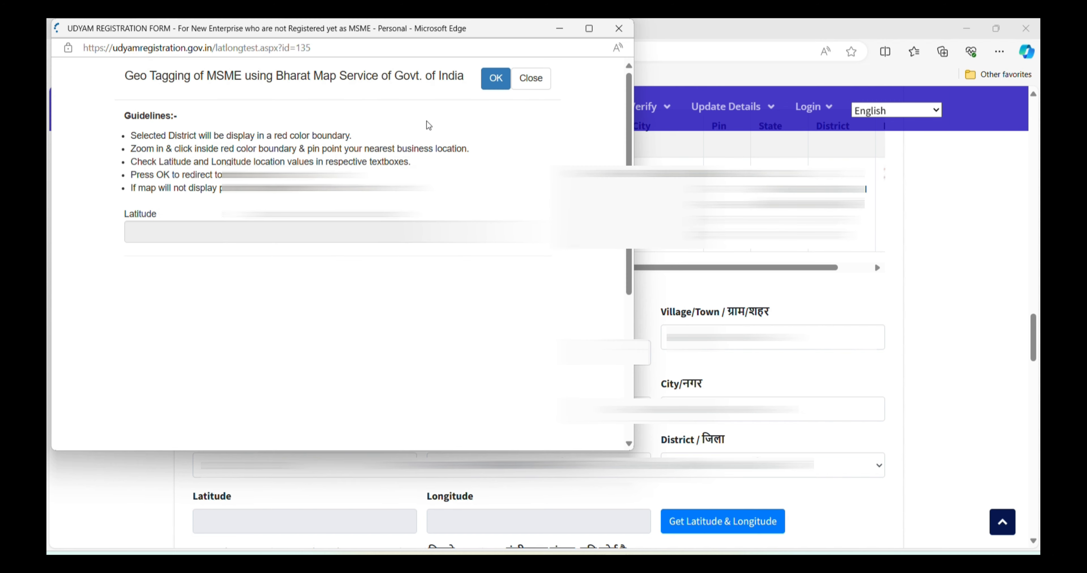
left_click(495, 78)
scroll(725, 526, "down", 8)
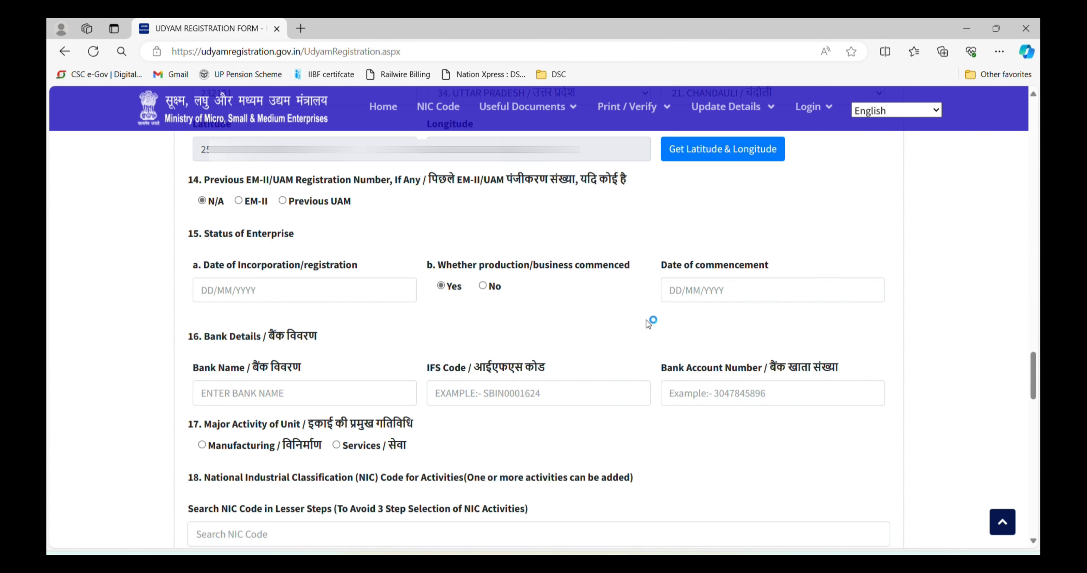
Step: Enter the incorporation date, answer No to business commenced, add the bank name, and choose Services
left_click(265, 293)
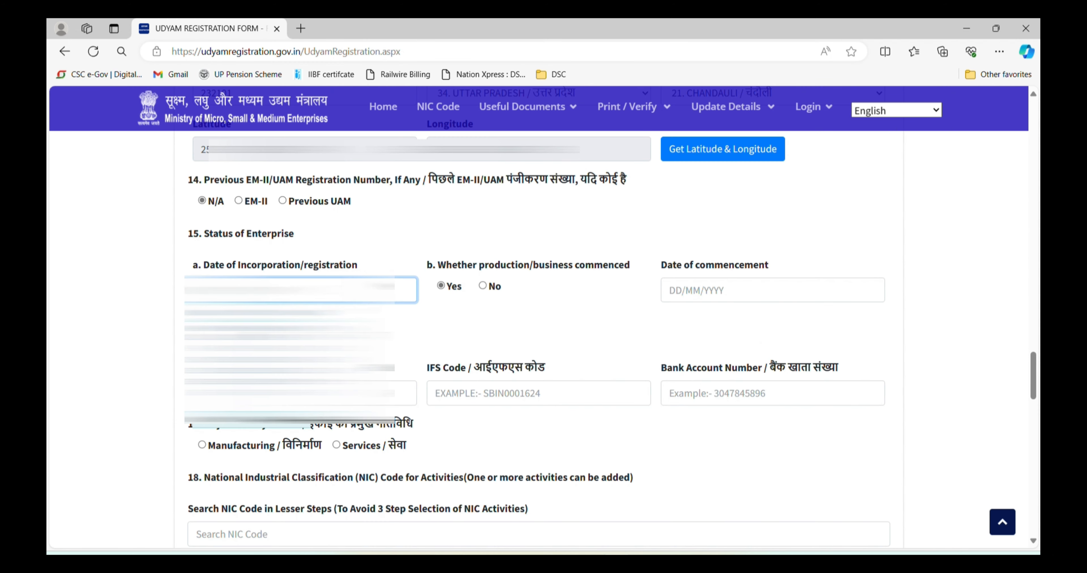
left_click(483, 286)
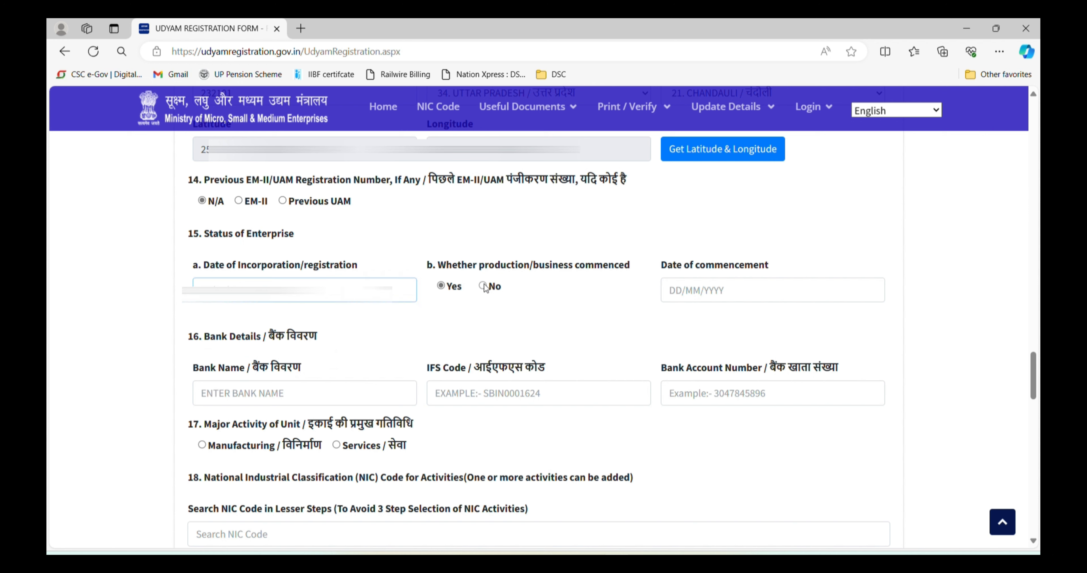
left_click(292, 395)
type("B")
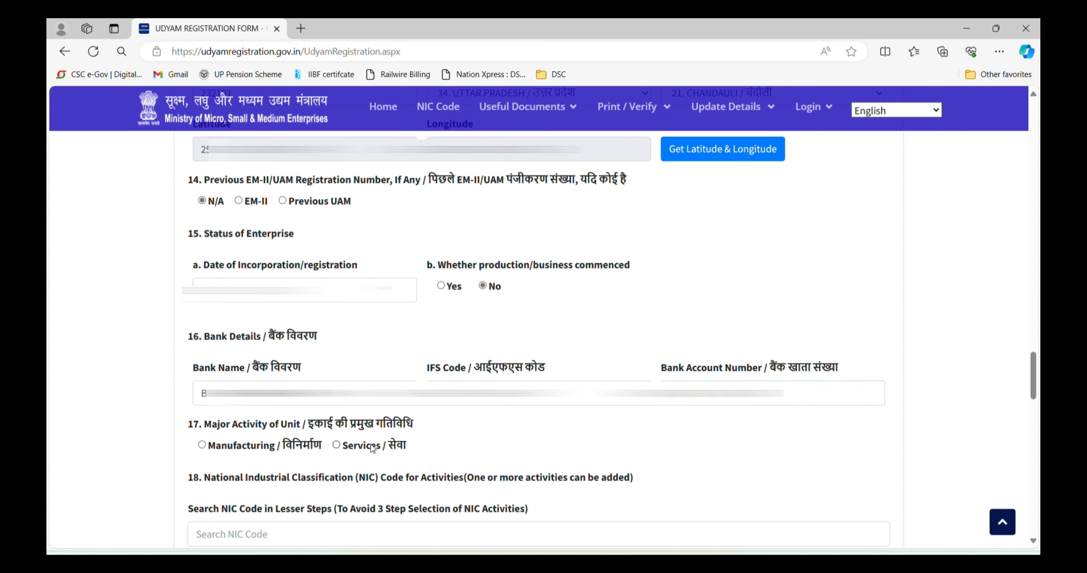
left_click(337, 445)
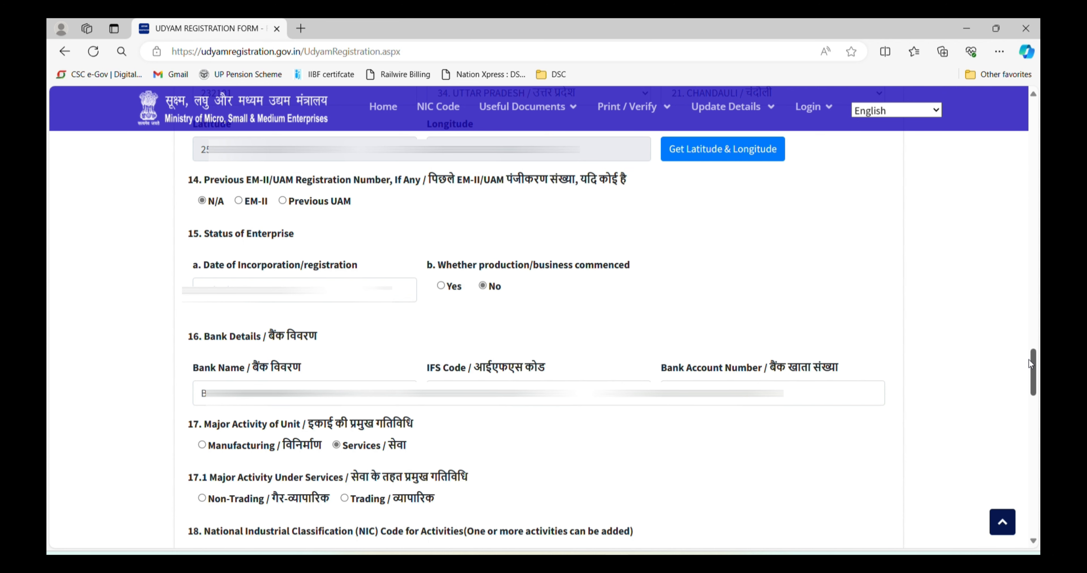
left_click_drag(1030, 363, 1039, 400)
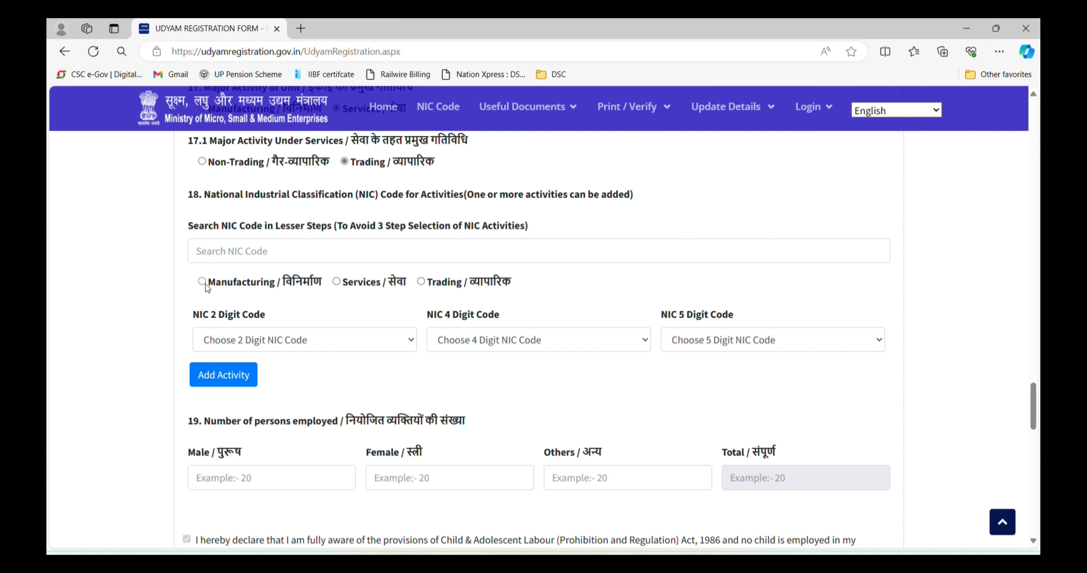
Step: Set the NIC 2-digit division to 07 Mining of metal ores
left_click(312, 343)
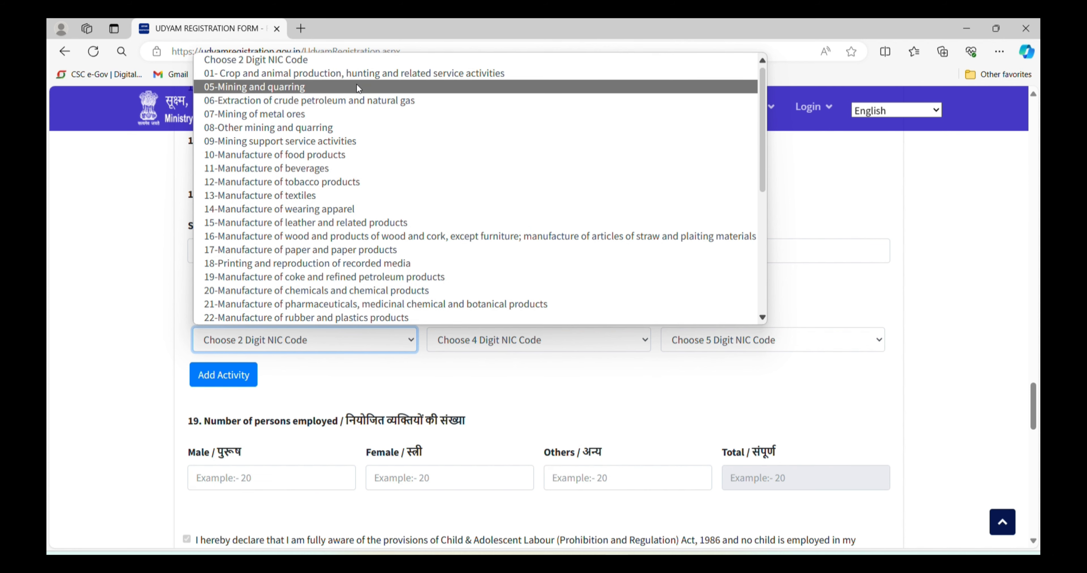
left_click(391, 77)
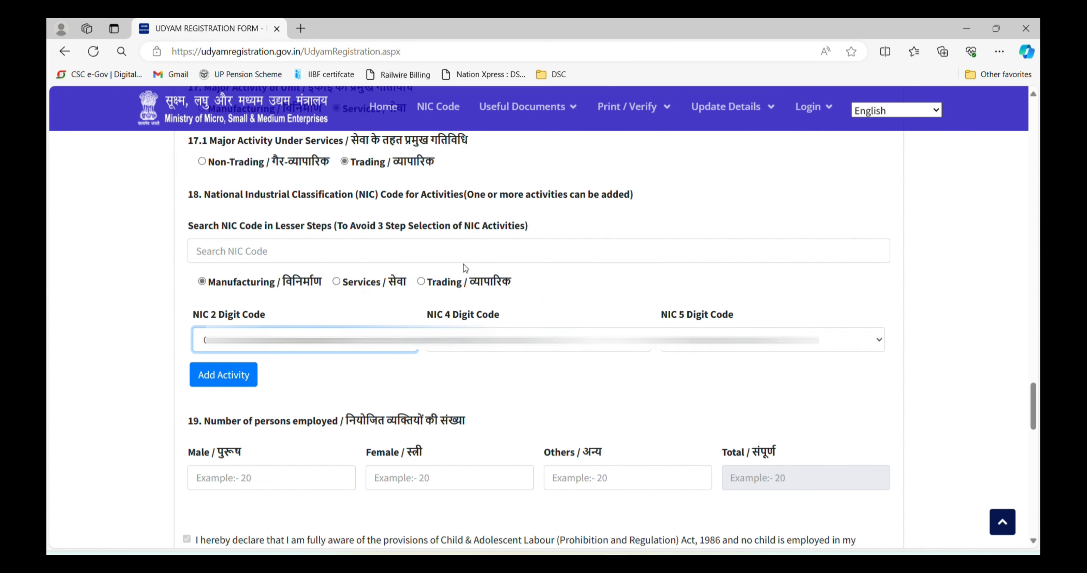
left_click(500, 350)
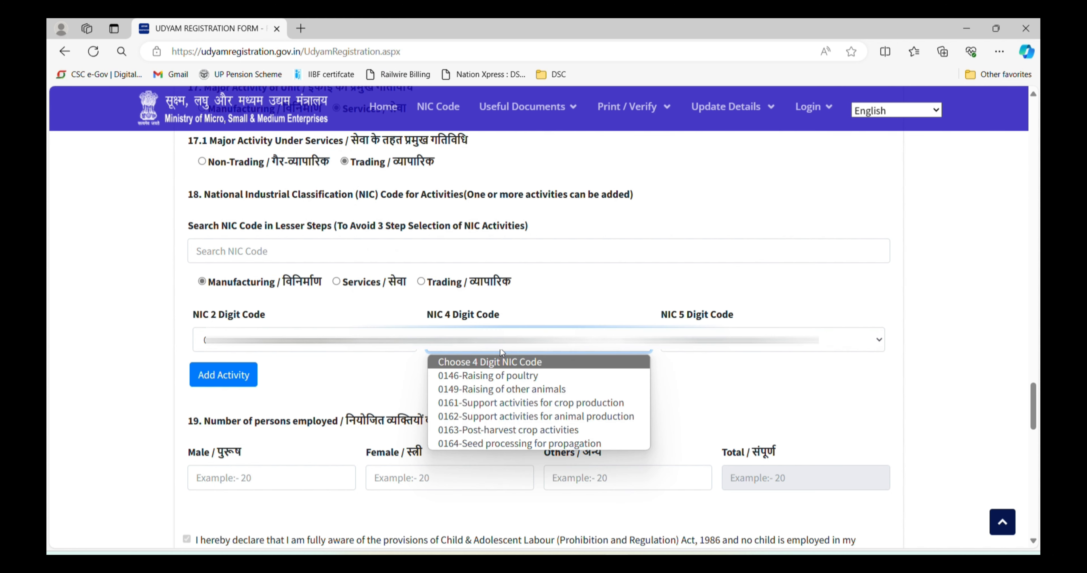
left_click(412, 352)
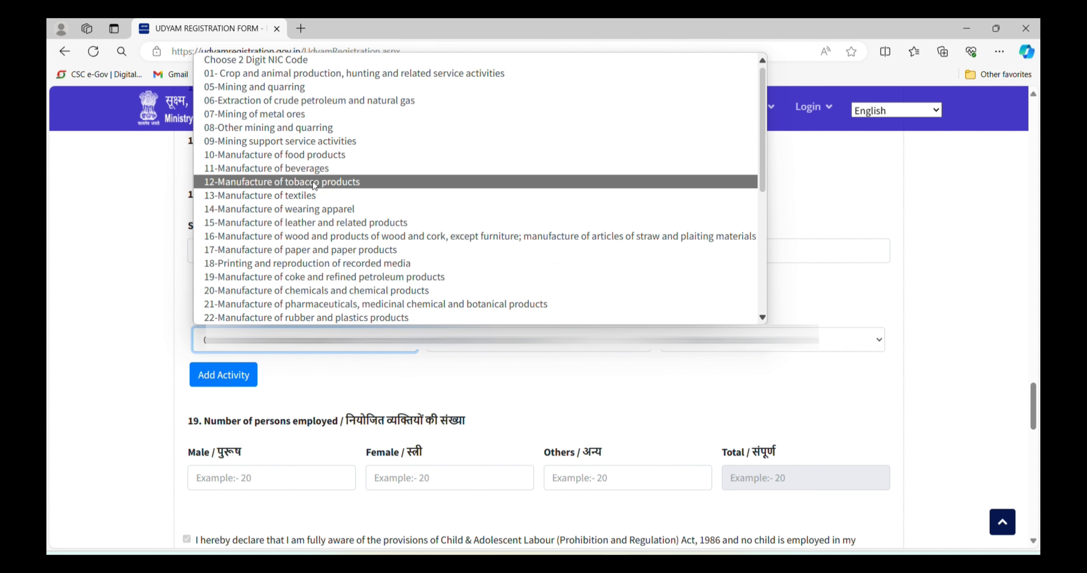
left_click(255, 114)
Step: Record 1 male and 0 female employees
left_click(292, 479)
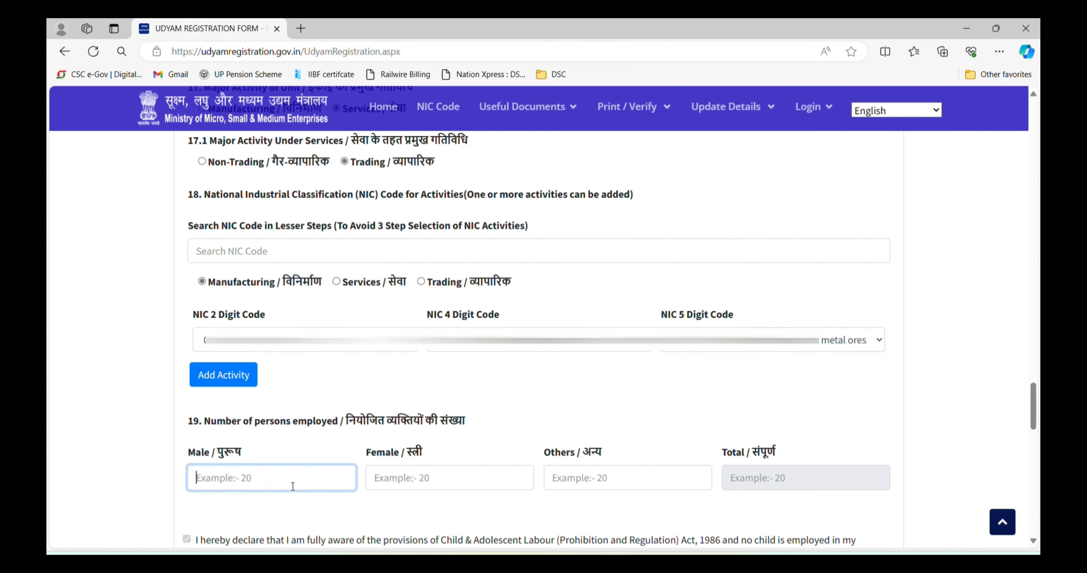
type("1")
key("Tab")
type("0")
key("Tab")
Step: Enter 0 other employees, then the written down value and total turnover amounts
type("0")
key("Tab")
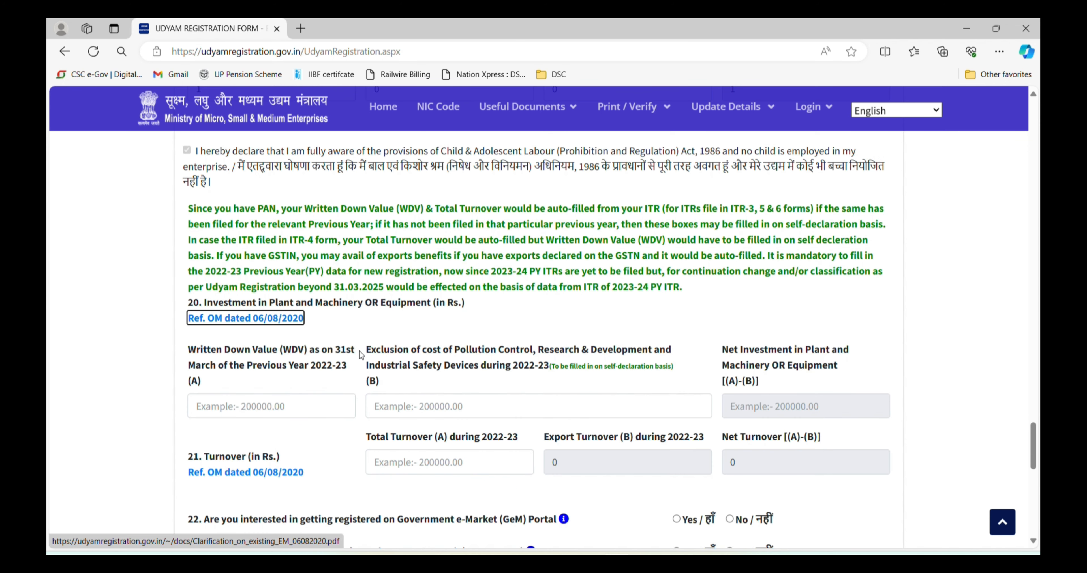
left_click(252, 408)
type("2")
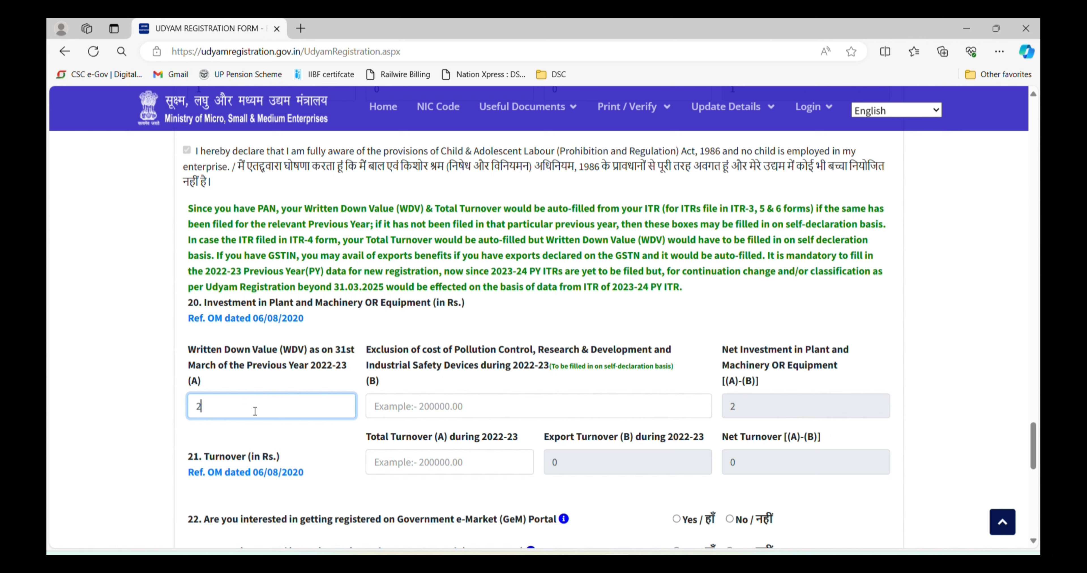
key("Tab")
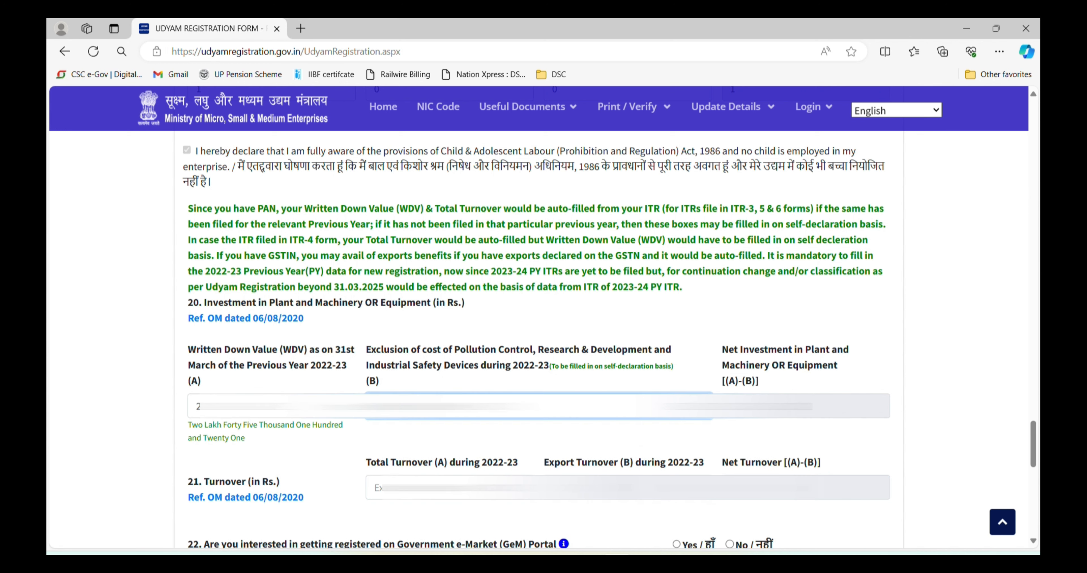
key("Tab")
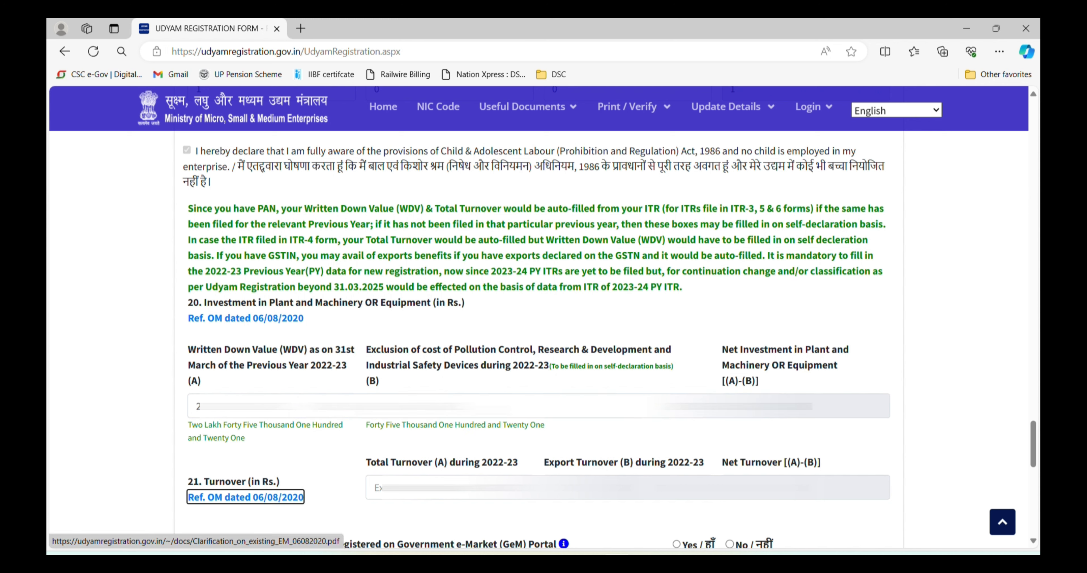
key("Tab")
type("24")
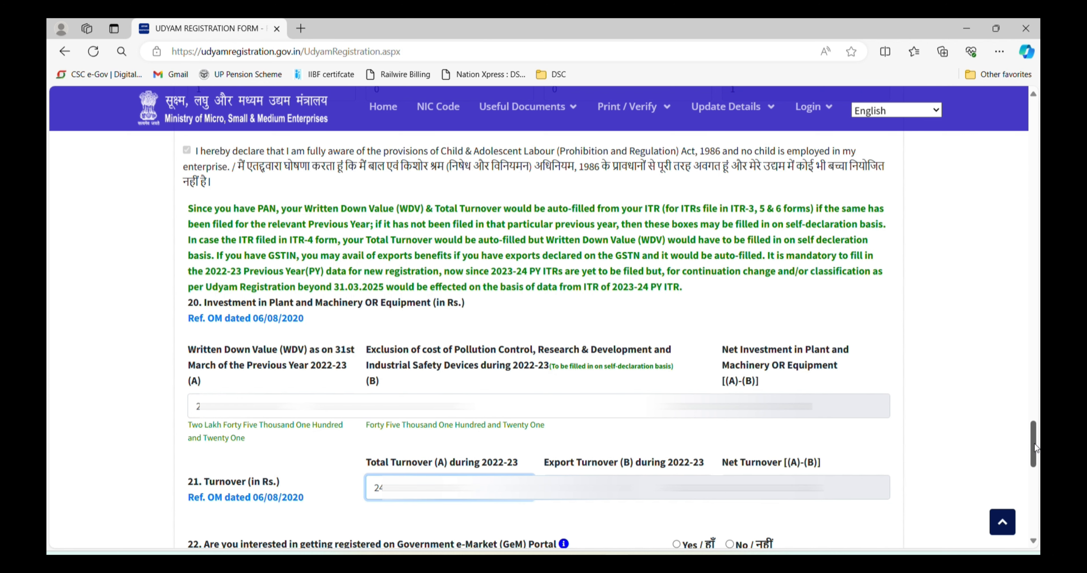
Step: Answer No to the GeM, TReDS, NCS and free .IN domain questions
scroll(723, 274, "down", 7)
left_click(729, 260)
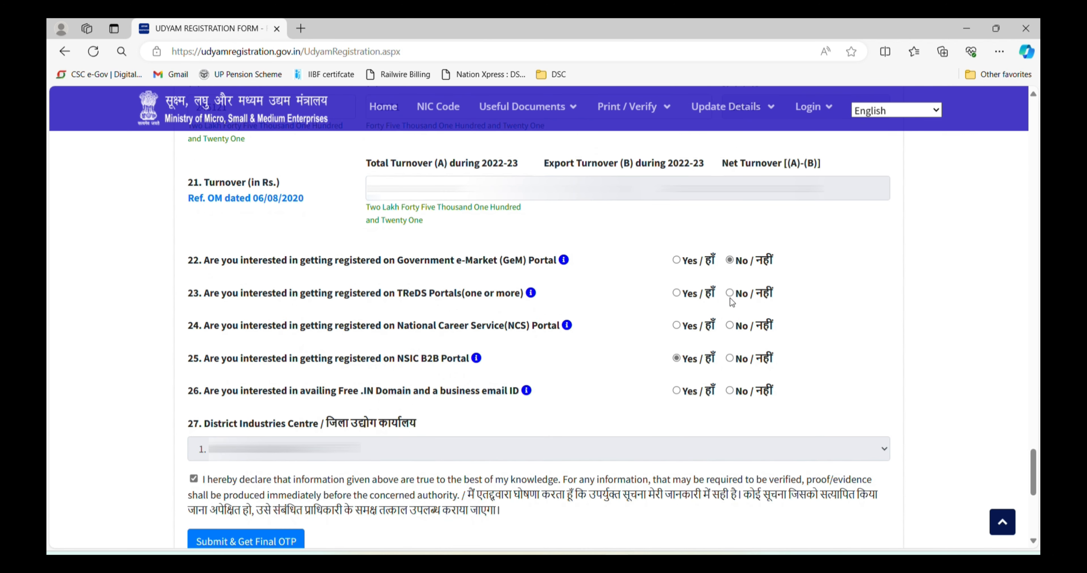
mouse_move(460, 285)
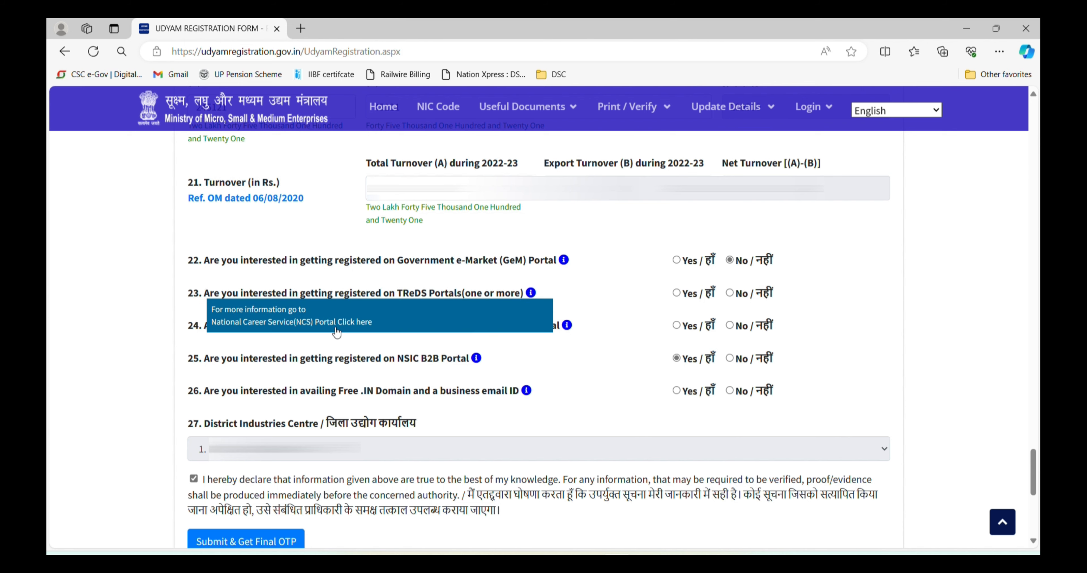
left_click(729, 293)
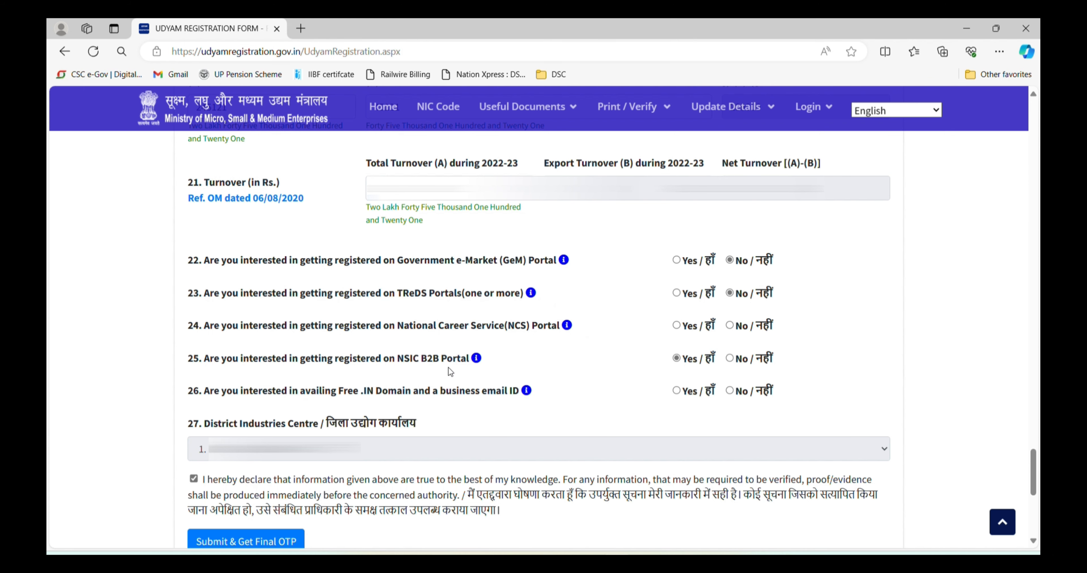
left_click(729, 325)
left_click(730, 391)
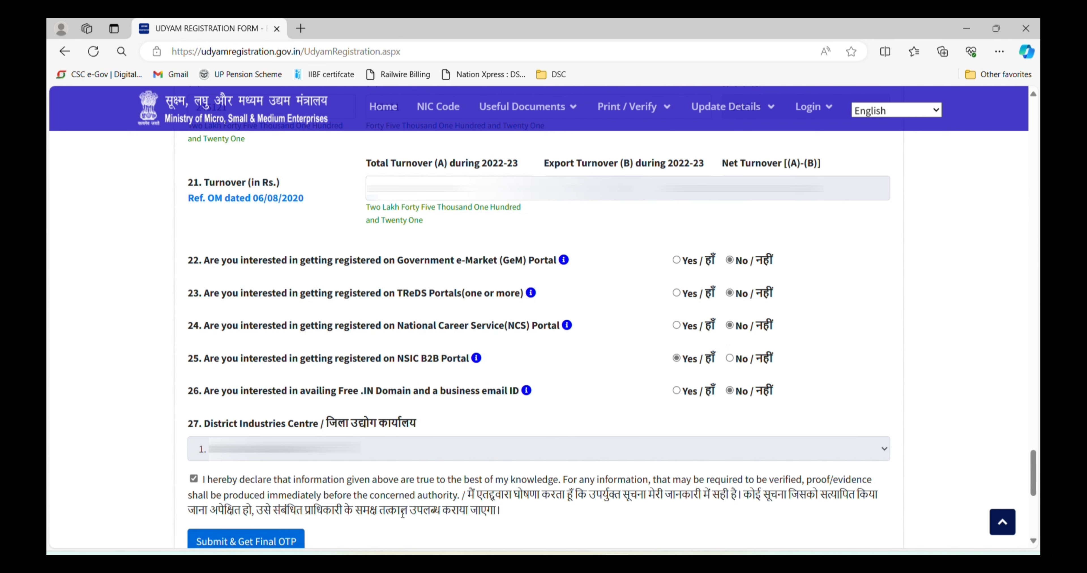
Step: Submit the form to get the final OTP sent to the mobile
left_click(247, 543)
left_click(287, 286)
left_click(295, 234)
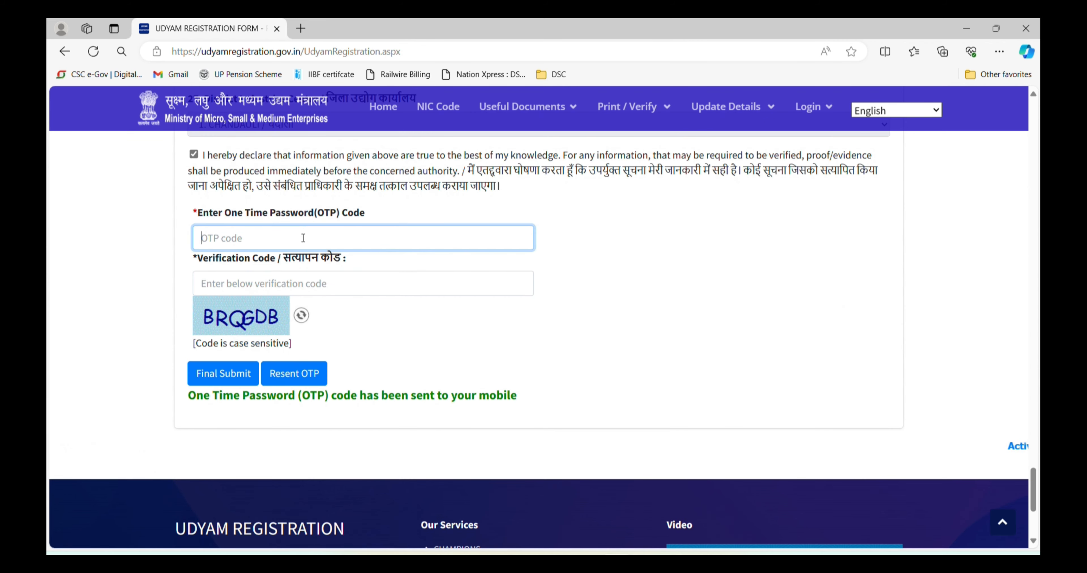
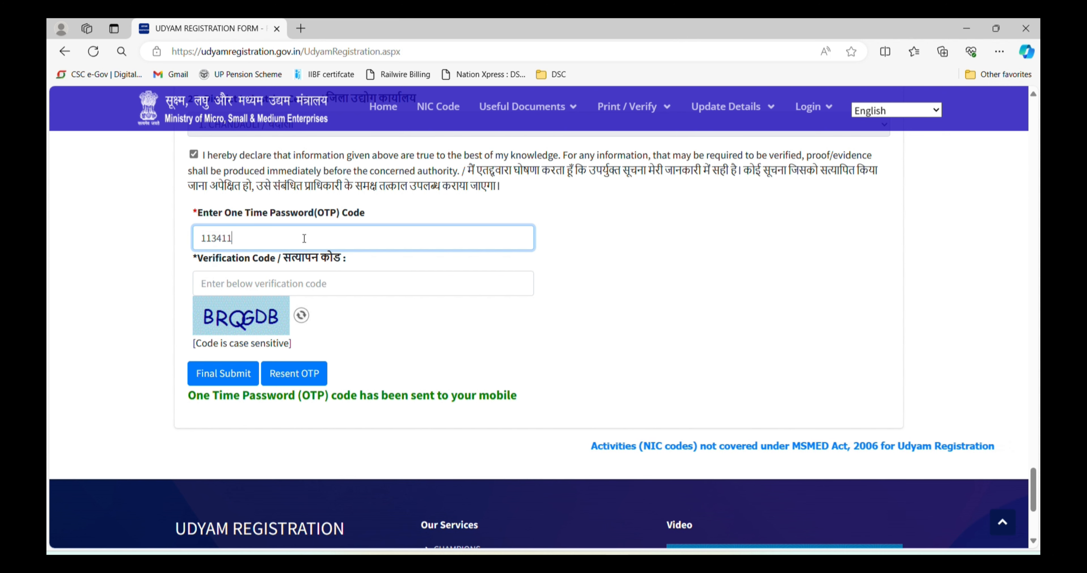
Step: Enter the received OTP and verification code, then final-submit and confirm the registration
left_click(310, 277)
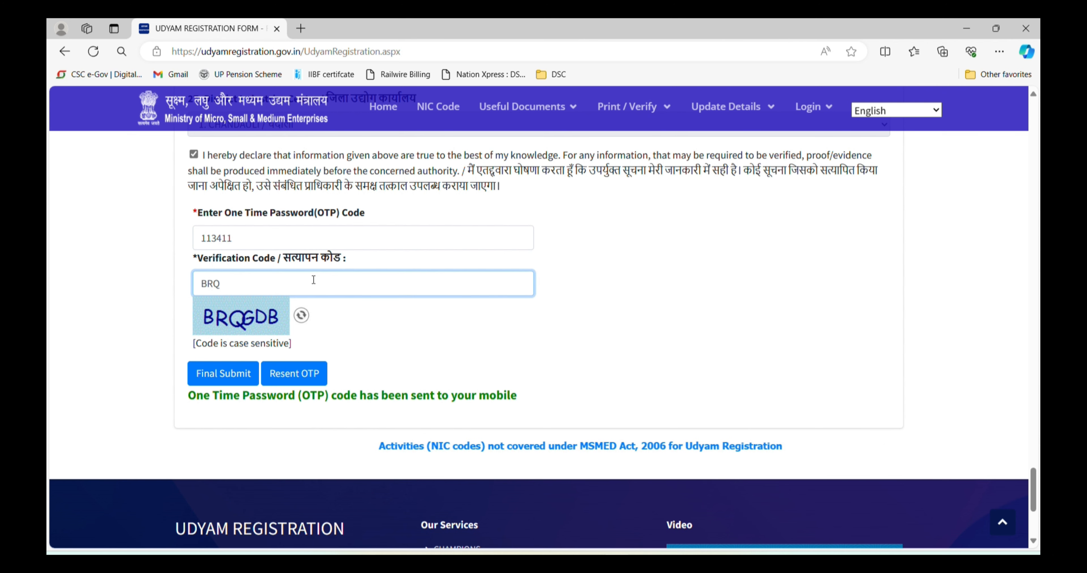
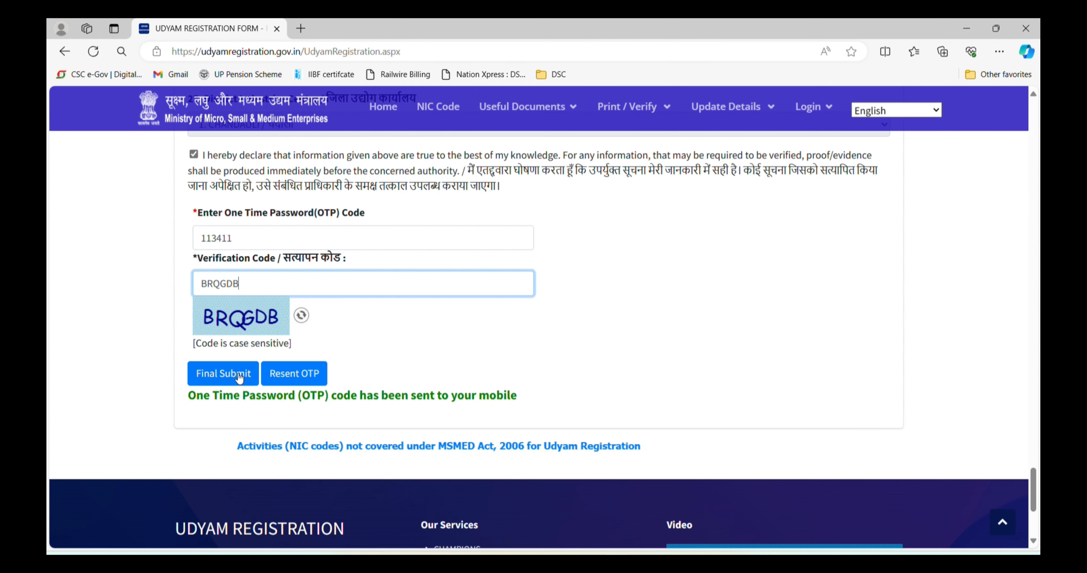
left_click(218, 381)
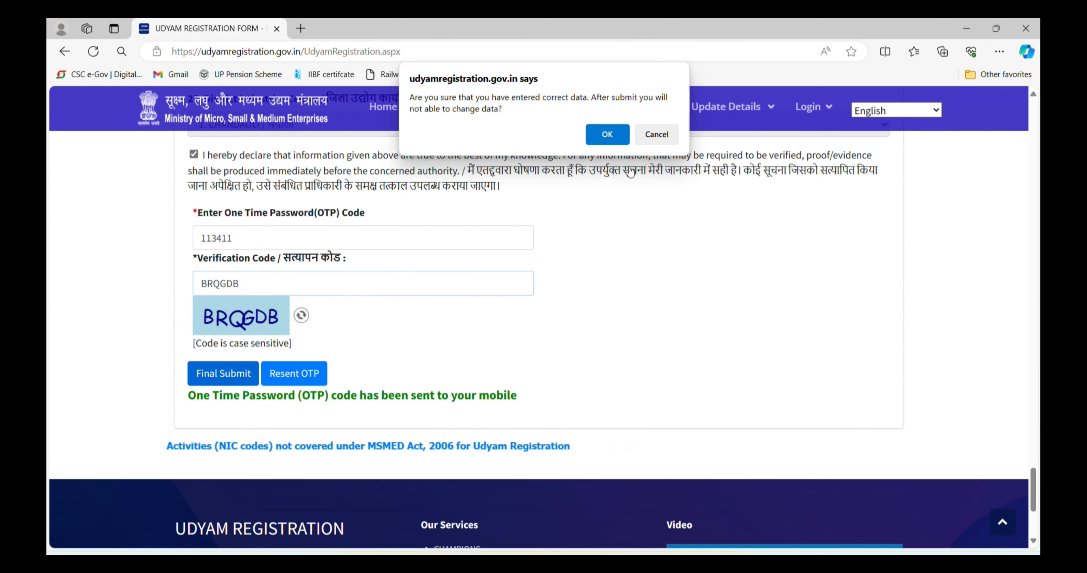
left_click(606, 135)
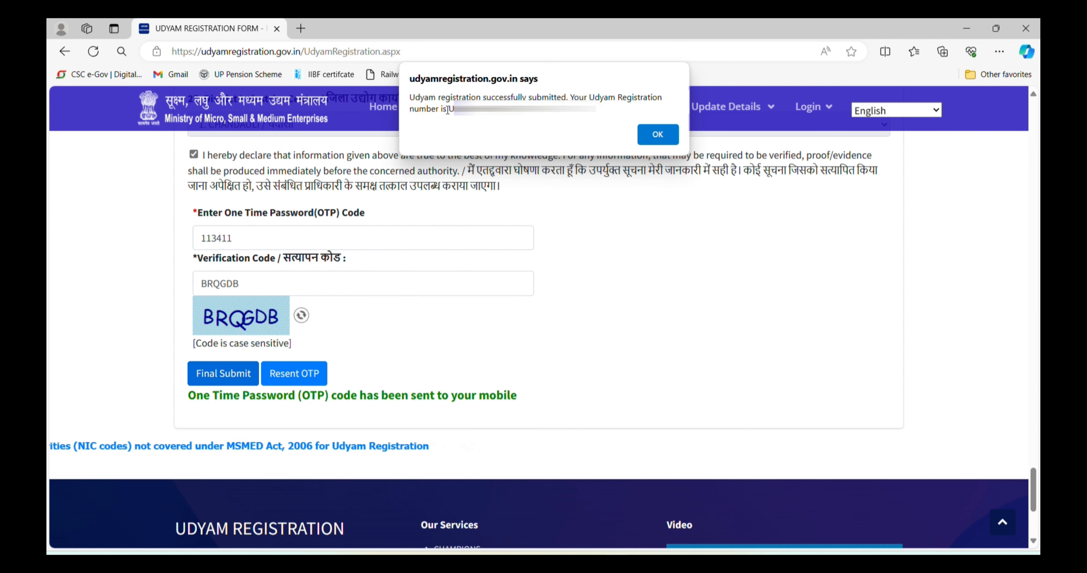
Step: Copy the issued Udyam Registration Number and close the success message
left_click_drag(448, 109, 596, 109)
right_click(531, 109)
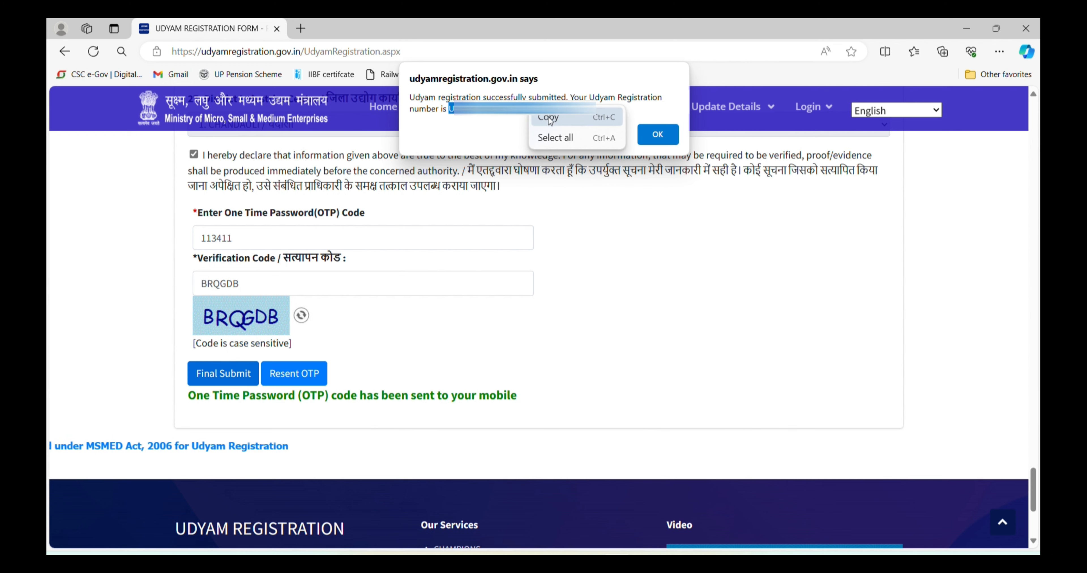
left_click(564, 120)
right_click(527, 112)
left_click(560, 122)
left_click(654, 134)
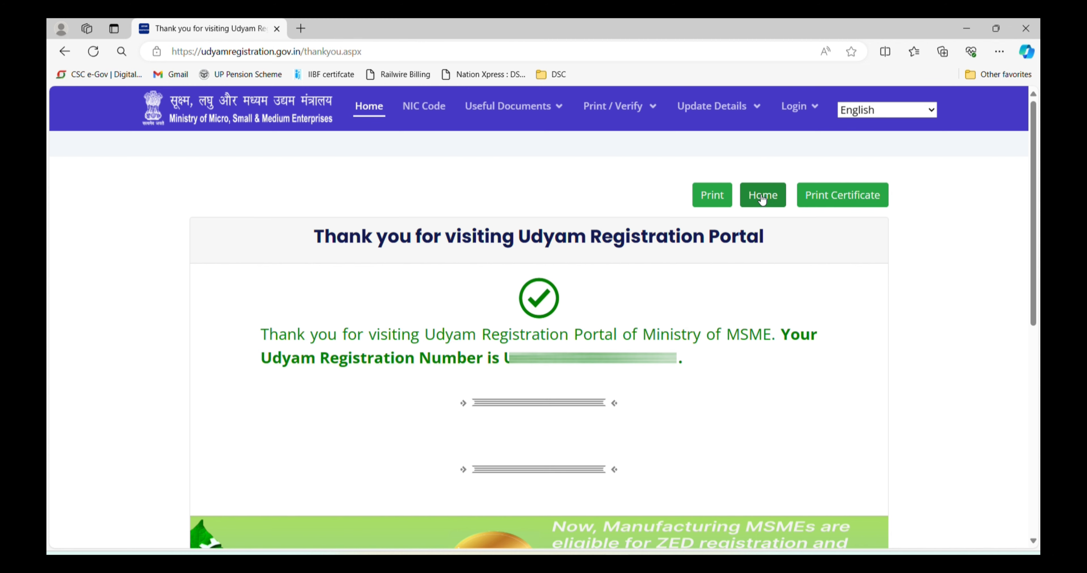
Step: Go to Print Udyam Certificate login and paste the registration number
mouse_move(638, 116)
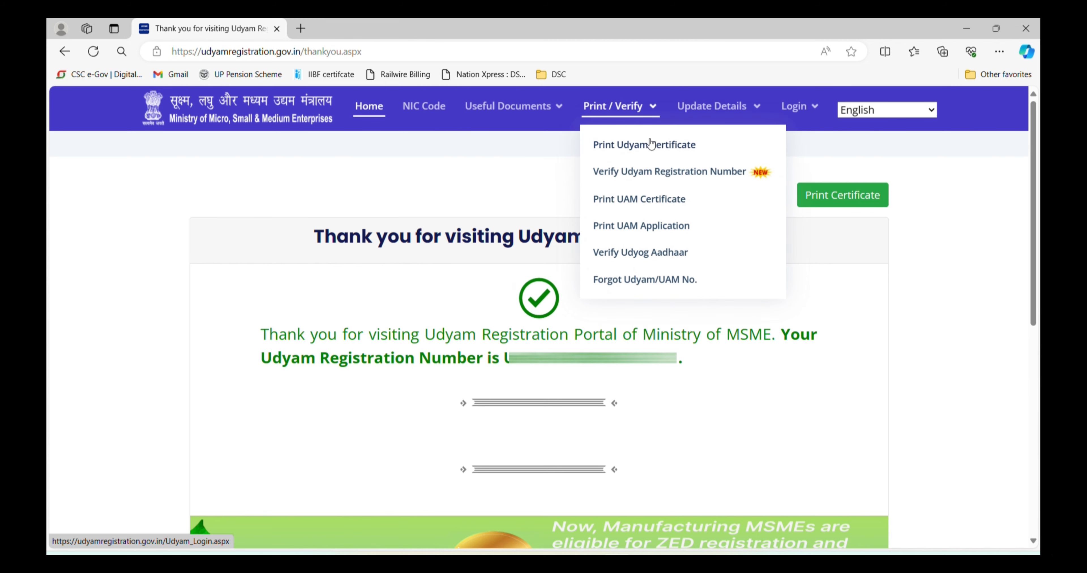
left_click(654, 150)
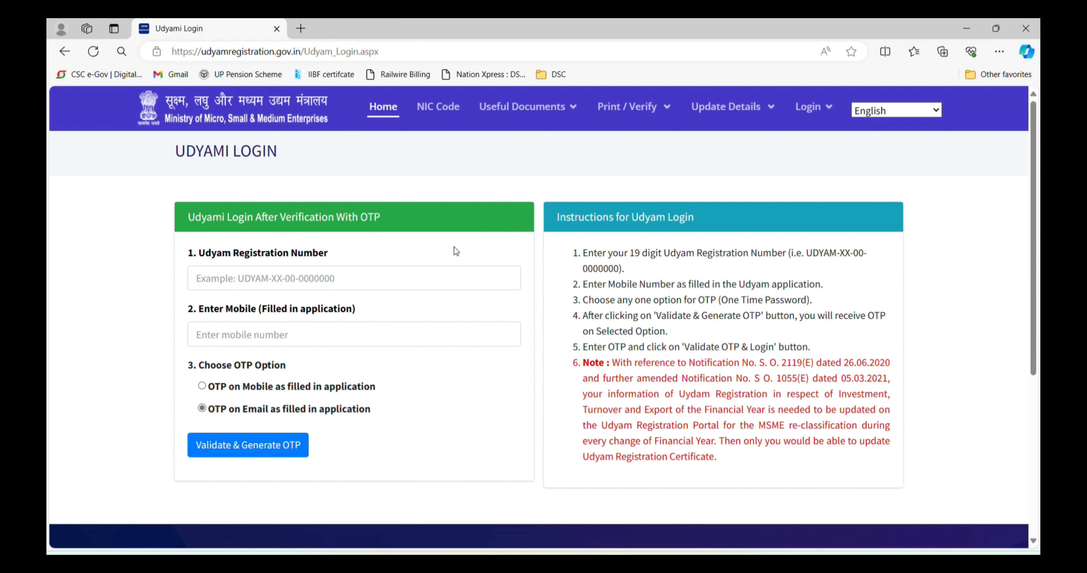
left_click(391, 277)
key("ctrl+v")
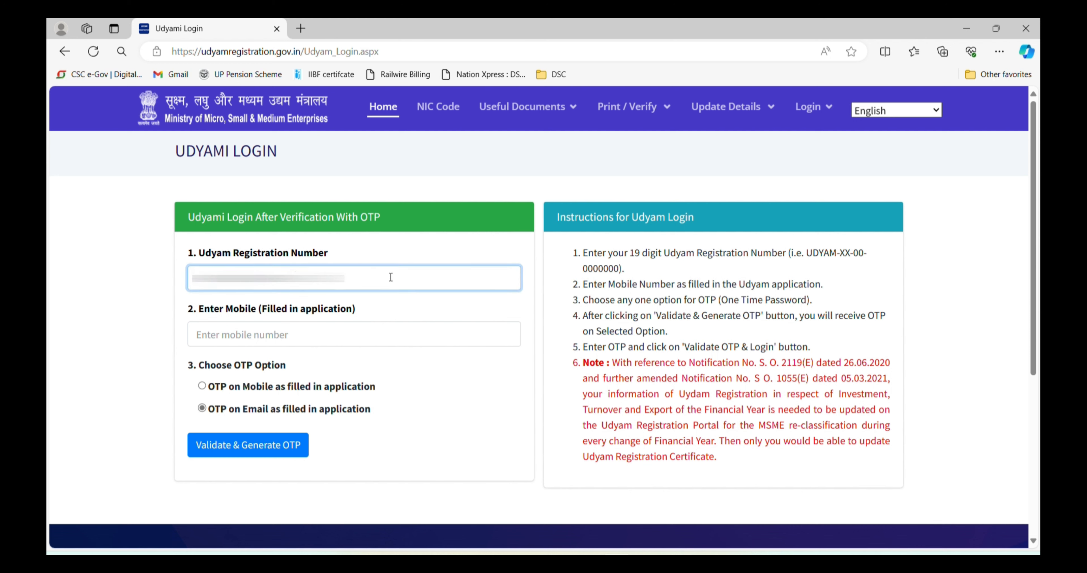
Step: Log in with the registered mobile's OTP and print the Udyam certificate
left_click(405, 339)
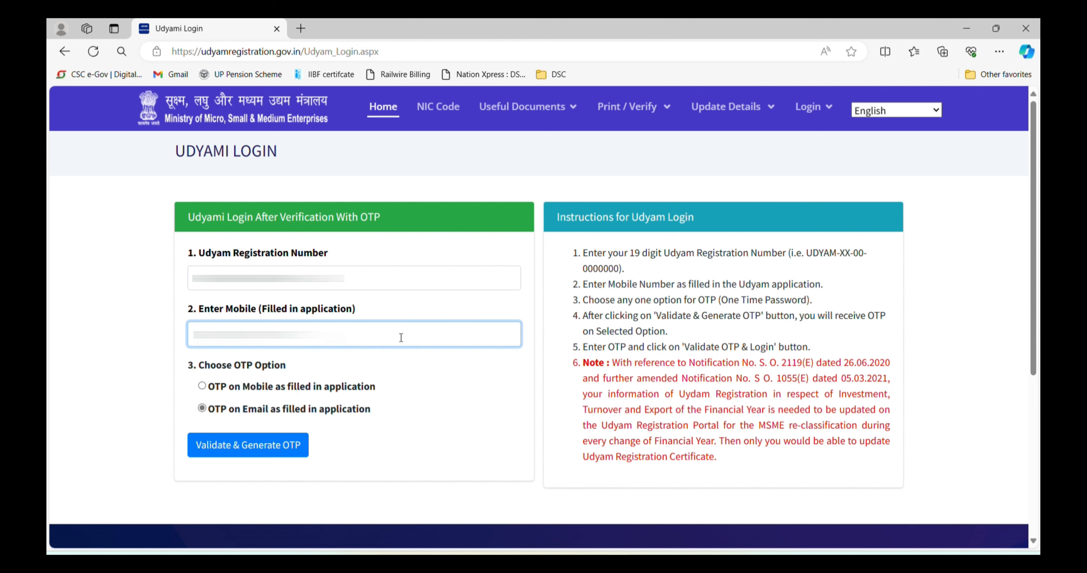
left_click(204, 387)
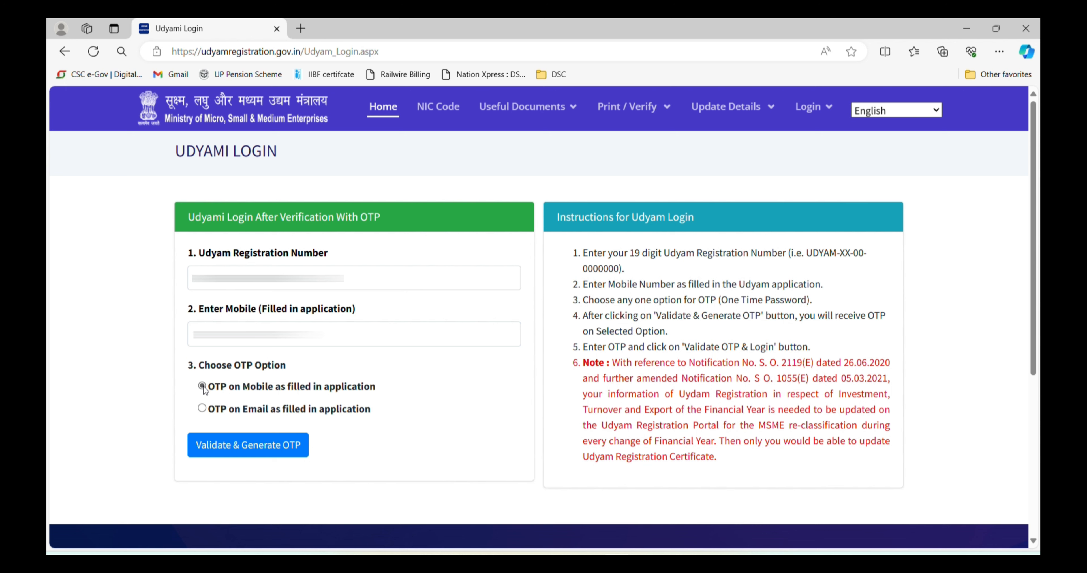
left_click(227, 446)
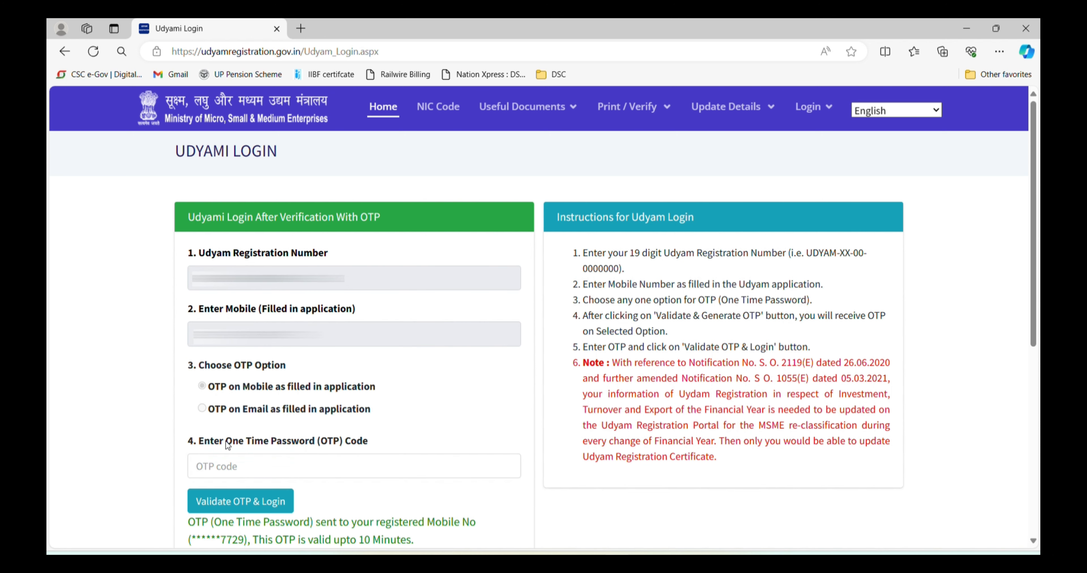
left_click(368, 472)
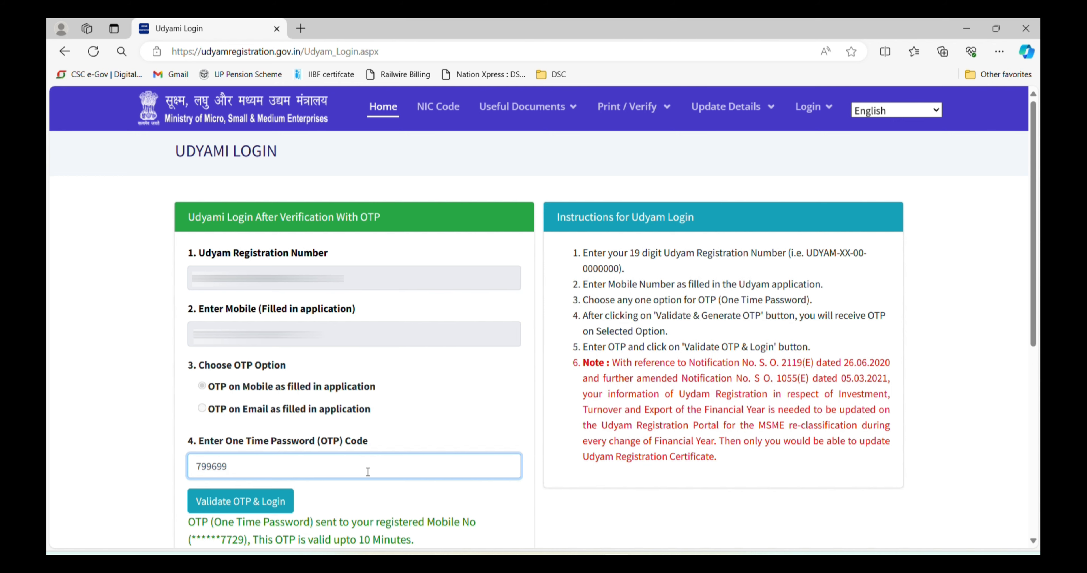
left_click(262, 502)
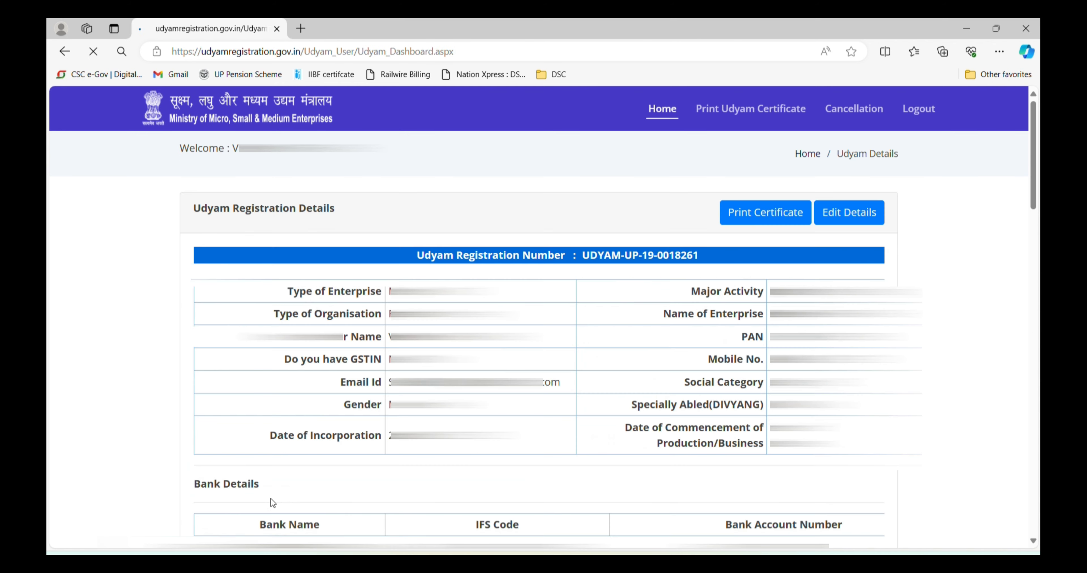
left_click(722, 221)
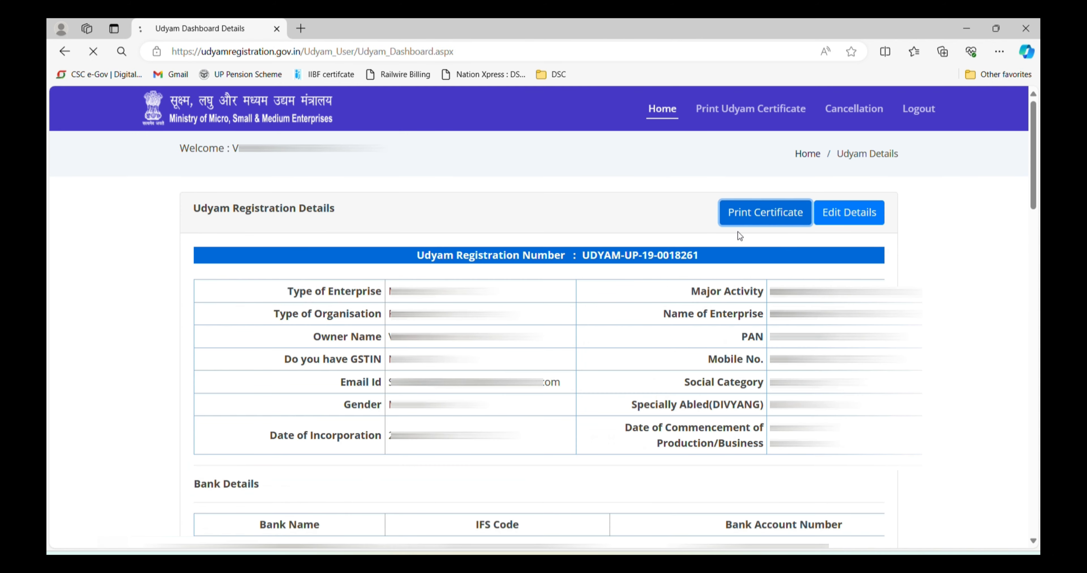